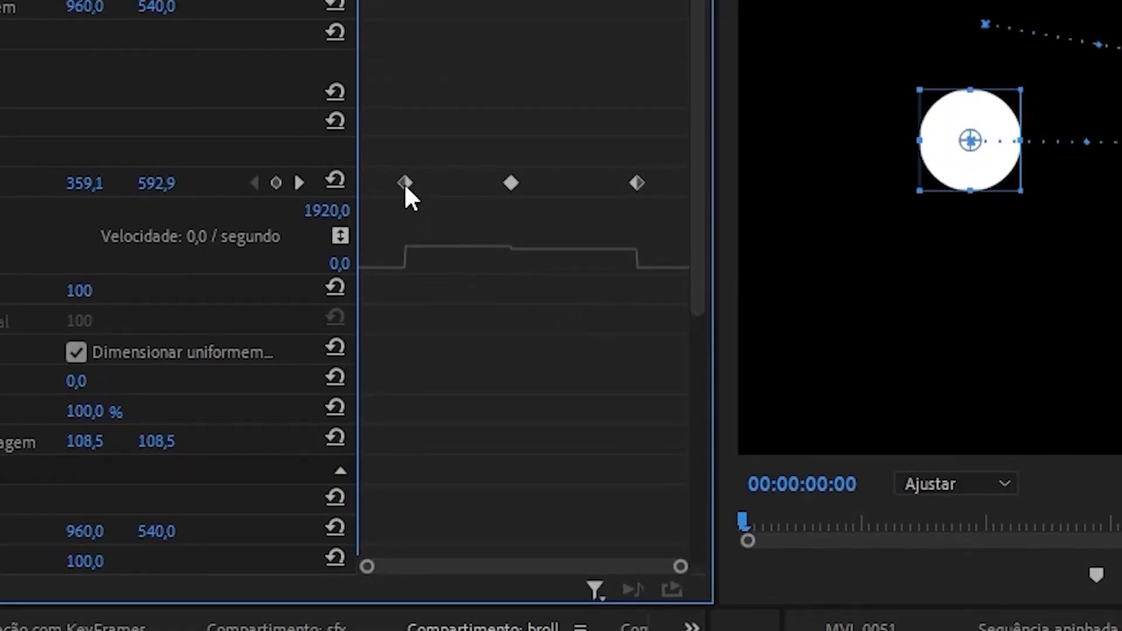
Set the temporal interpolation of the circle's first position keyframe to Diminuir suavização (ease out)
{"action": "right_click", "coordinate": [405, 183]}
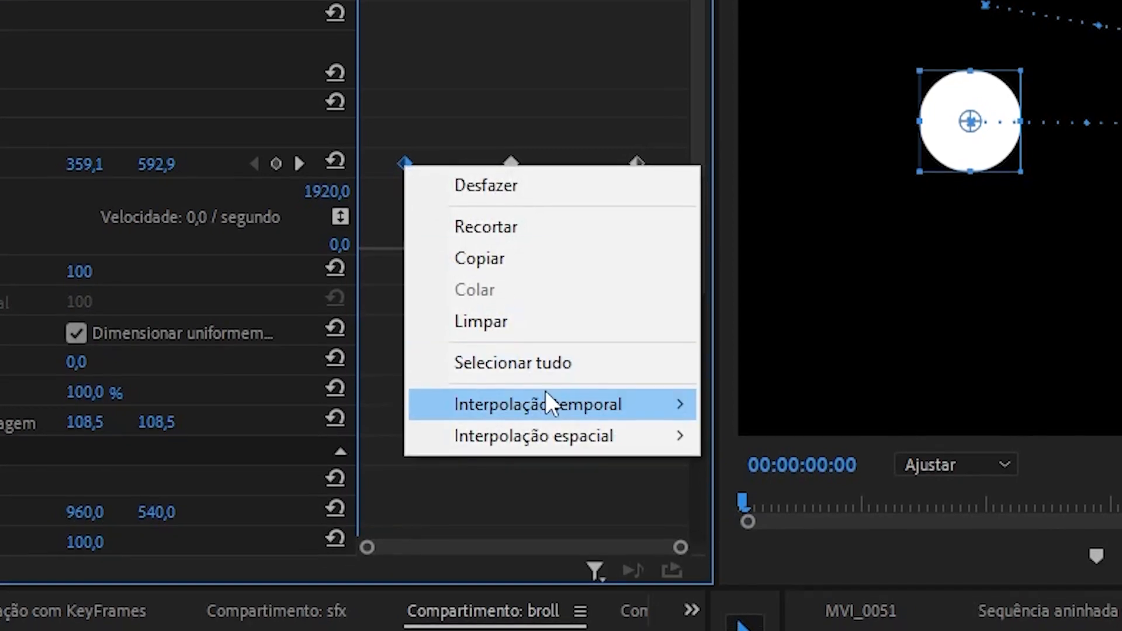
{"action": "mouse_move", "coordinate": [547, 393]}
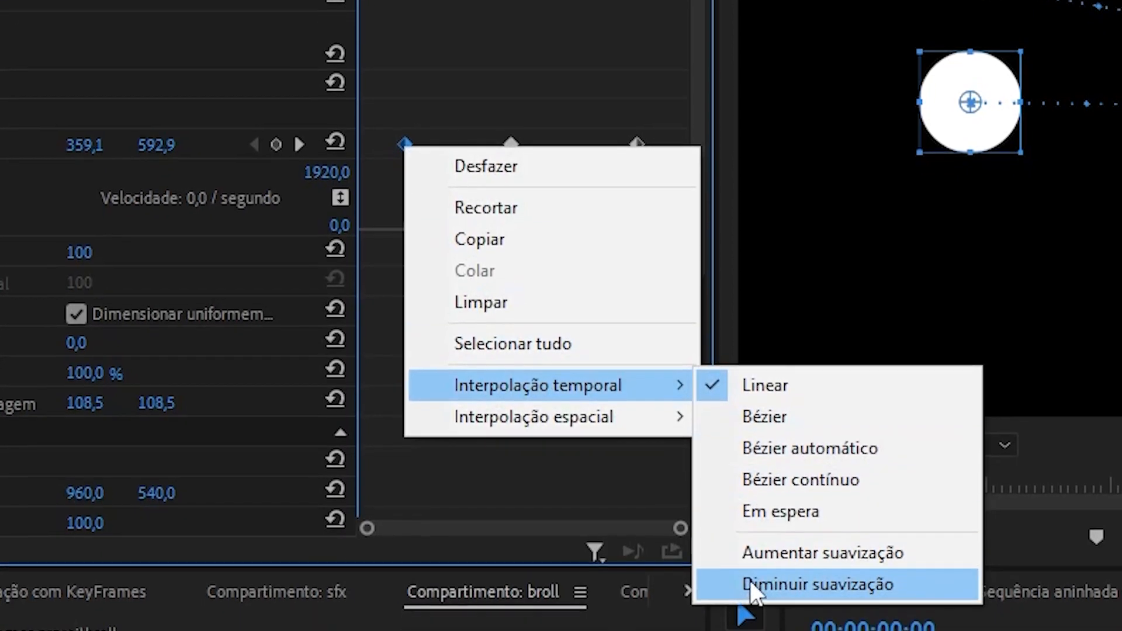
{"action": "left_click", "coordinate": [751, 582]}
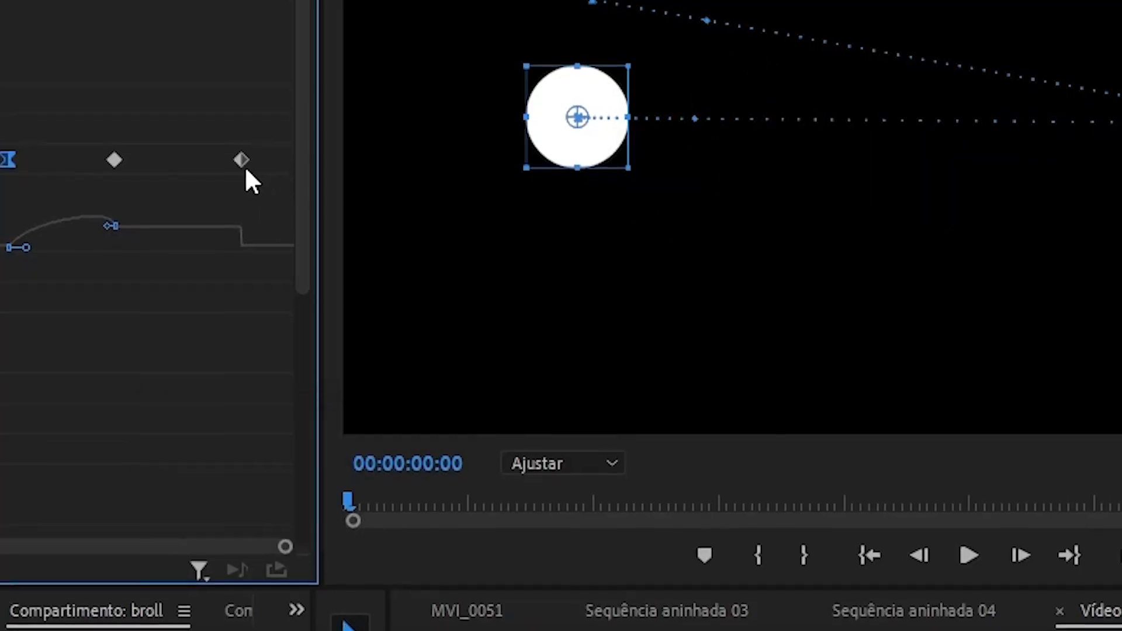
Set the last position keyframe's temporal interpolation to Aumentar suavização and the middle keyframe's to Bézier
{"action": "right_click", "coordinate": [244, 166]}
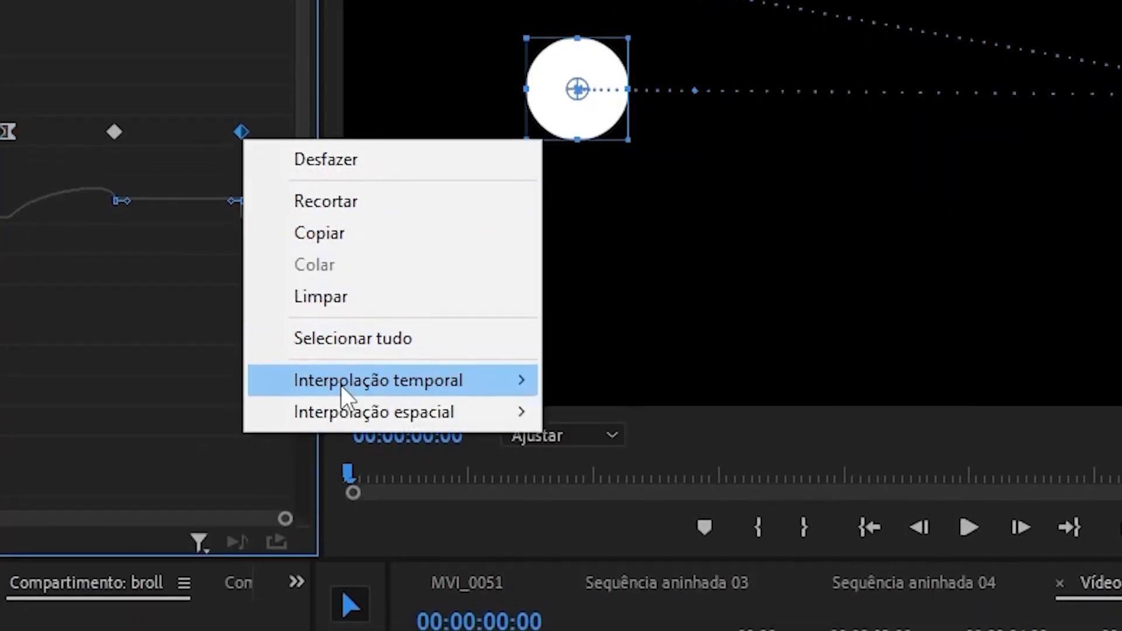
{"action": "mouse_move", "coordinate": [497, 365]}
{"action": "left_click", "coordinate": [606, 535]}
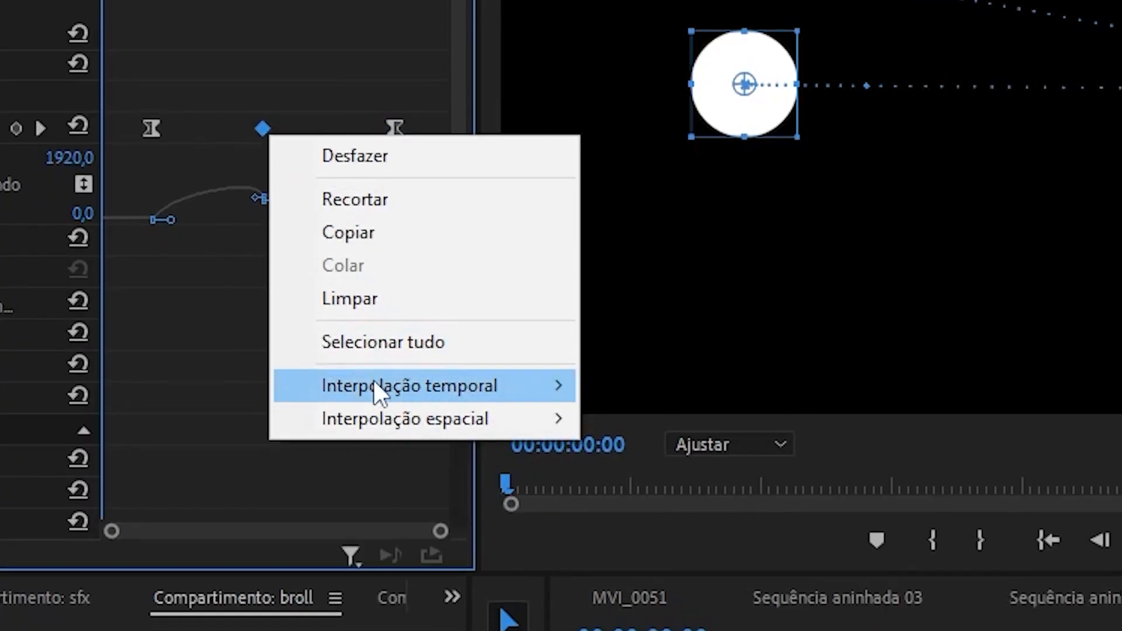
{"action": "mouse_move", "coordinate": [375, 381]}
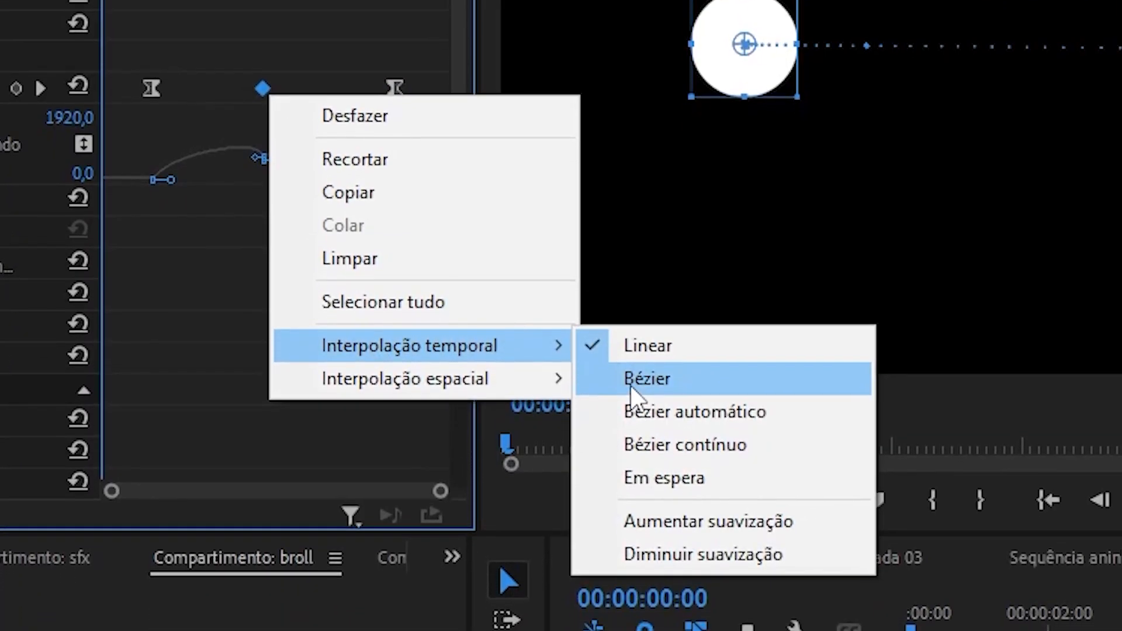
{"action": "left_click", "coordinate": [630, 386]}
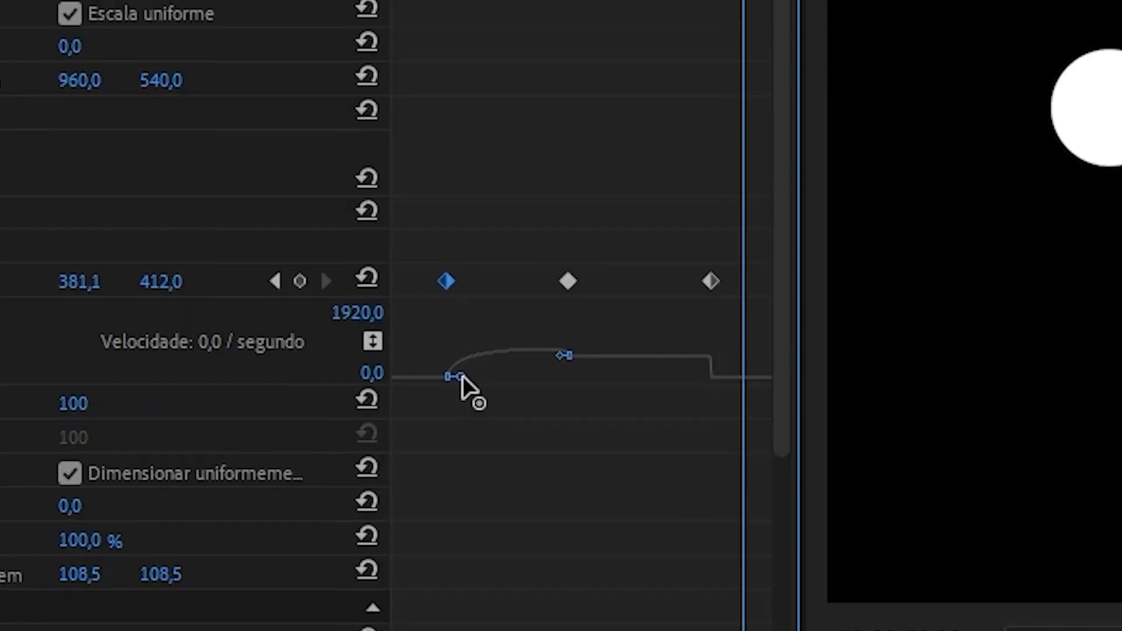
Reshape the velocity curve between the first and middle position keyframes, lowering and lengthening the first handle and raising the middle one
{"action": "left_click", "coordinate": [460, 377]}
{"action": "left_click_drag", "start_coordinate": [560, 356], "coordinate": [521, 381]}
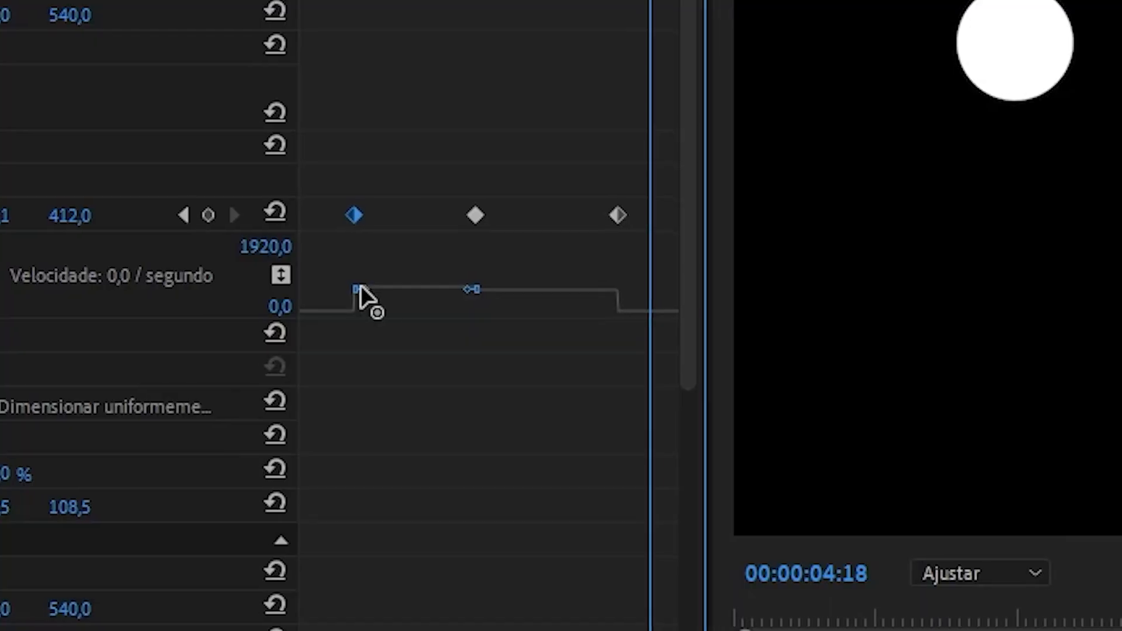
{"action": "left_click_drag", "start_coordinate": [360, 287], "coordinate": [440, 312]}
{"action": "left_click", "coordinate": [513, 306]}
{"action": "left_click", "coordinate": [518, 310]}
{"action": "left_click_drag", "start_coordinate": [530, 291], "coordinate": [521, 243]}
Reshape the velocity curve toward the last position keyframe, lowering its handle to zero speed and extending the middle keyframe's outgoing handle
{"action": "left_click", "coordinate": [660, 215]}
{"action": "left_click_drag", "start_coordinate": [706, 292], "coordinate": [678, 314]}
{"action": "left_click_drag", "start_coordinate": [576, 244], "coordinate": [643, 242]}
{"action": "left_click", "coordinate": [636, 495]}
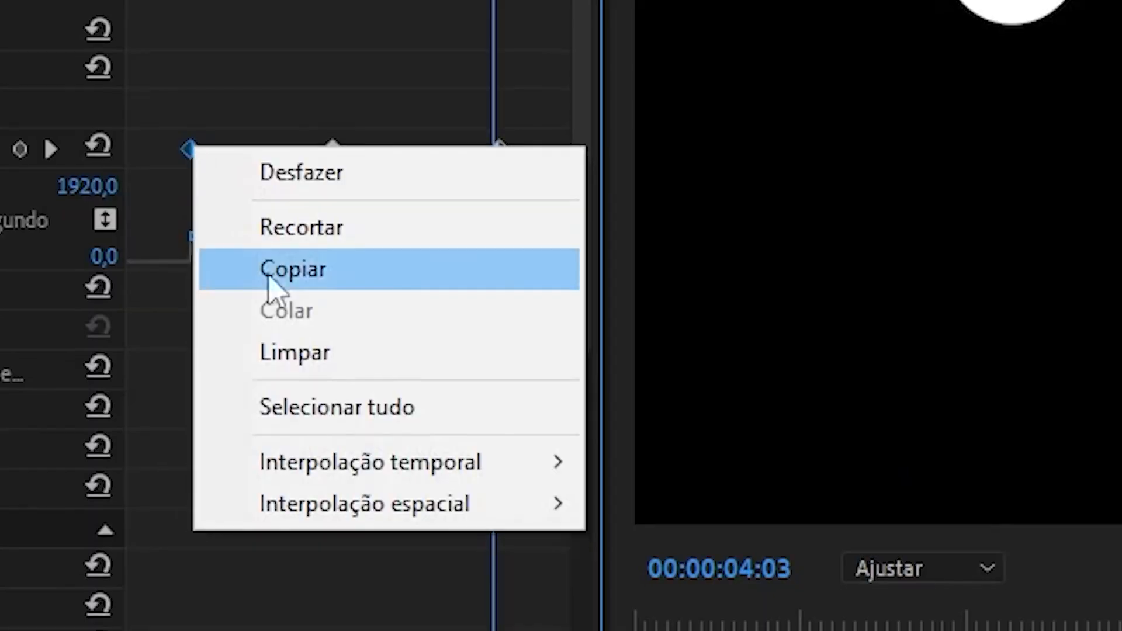
Set the first position keyframe's temporal interpolation to Em espera (hold)
{"action": "mouse_move", "coordinate": [374, 461]}
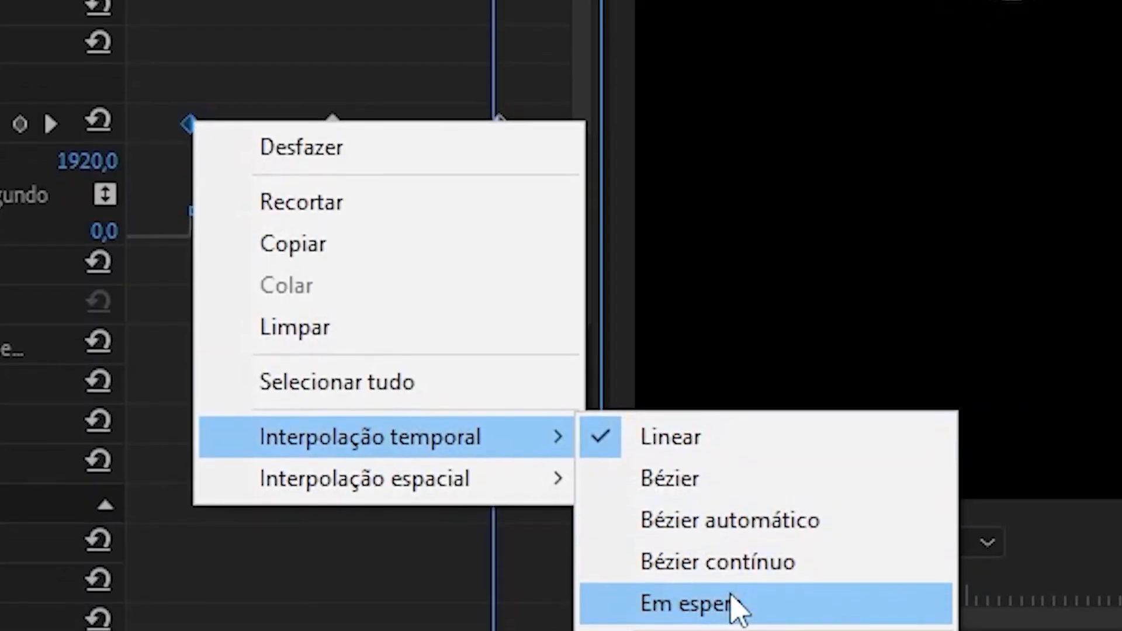
{"action": "left_click", "coordinate": [731, 599]}
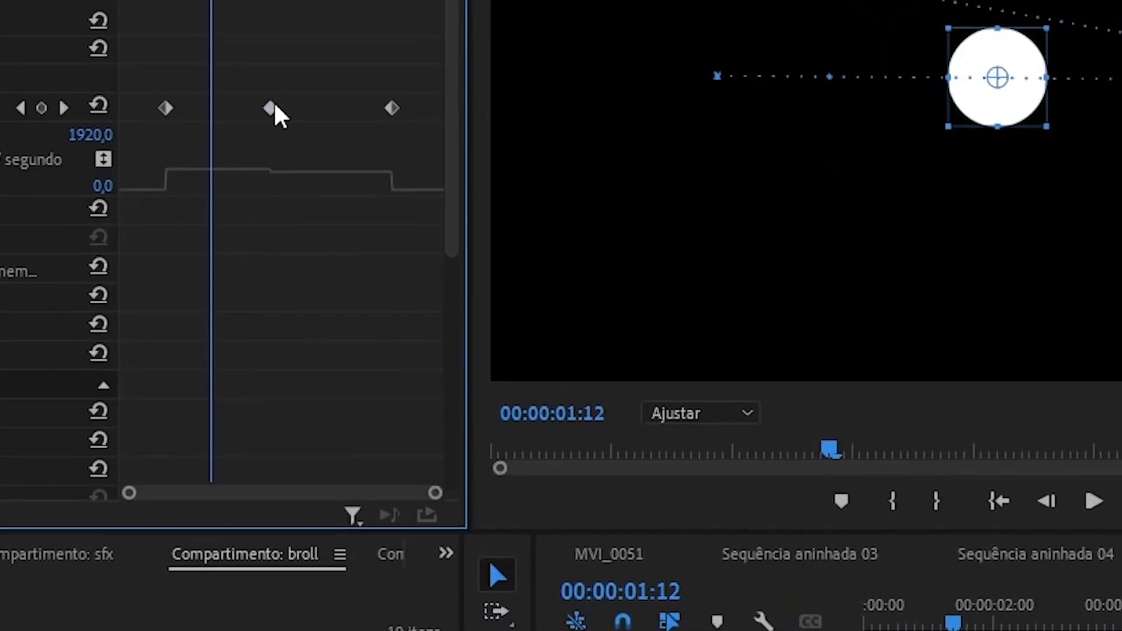
Change the spatial interpolation of the circle's middle position keyframe
{"action": "right_click", "coordinate": [272, 107]}
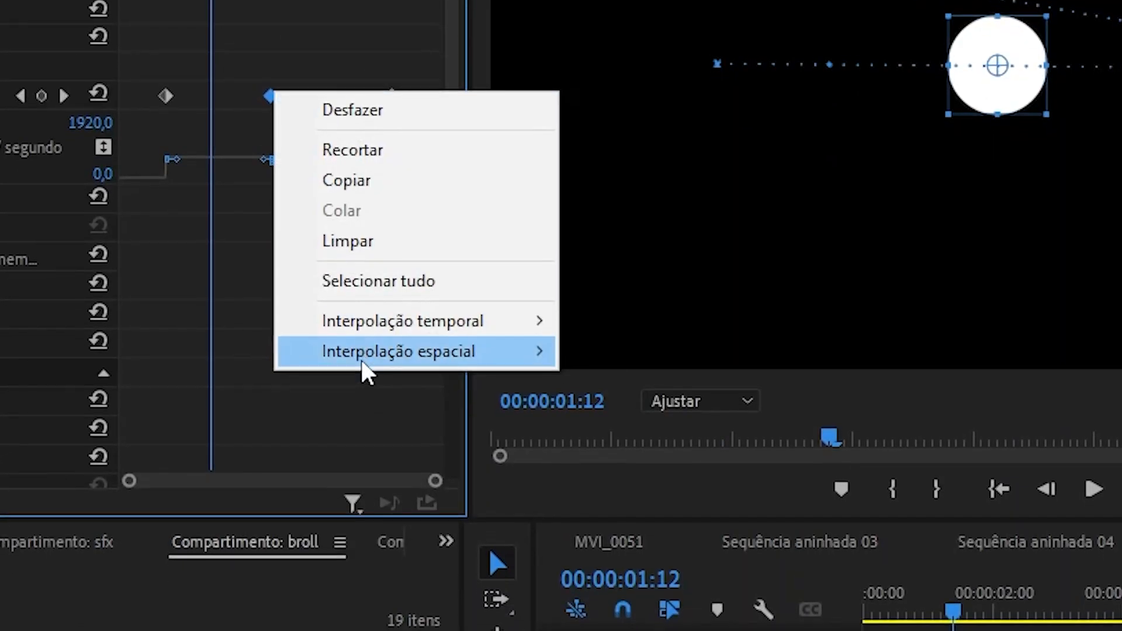
{"action": "mouse_move", "coordinate": [368, 368]}
{"action": "left_click", "coordinate": [637, 369]}
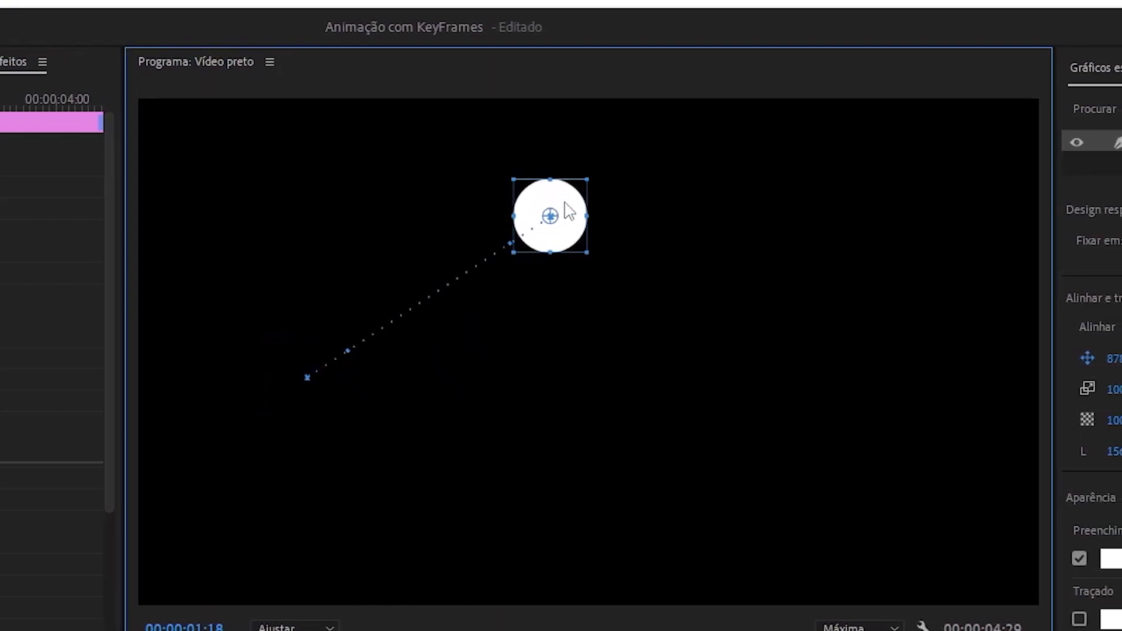
Move the circle down toward the lower right of the frame, and set the second position keyframe's spatial interpolation to Linear
{"action": "left_click_drag", "start_coordinate": [566, 200], "coordinate": [784, 403]}
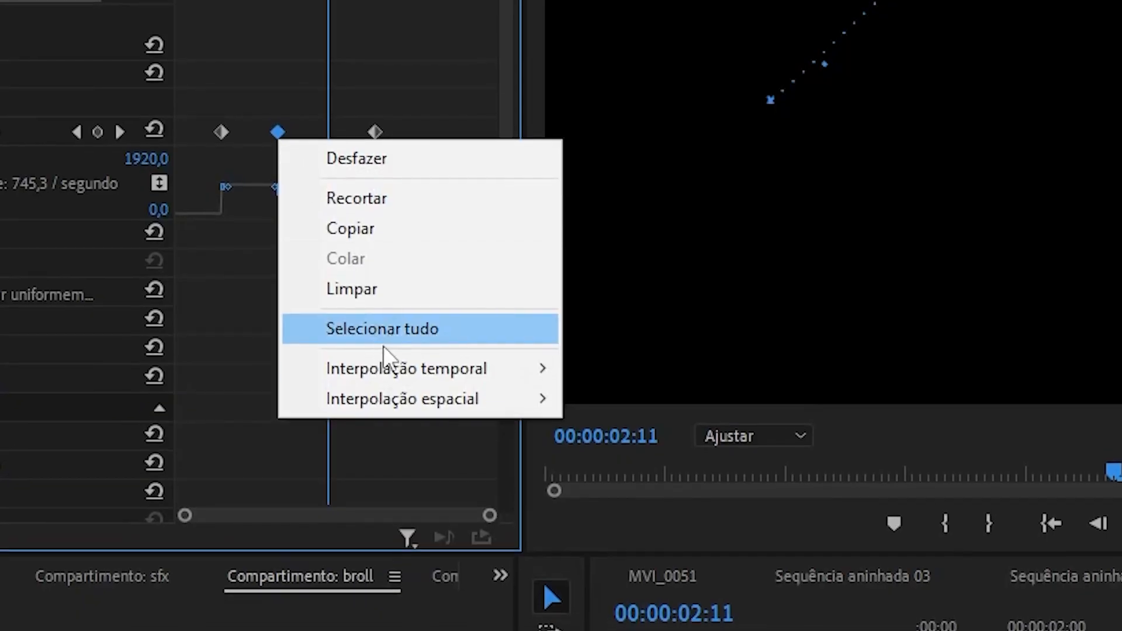
{"action": "mouse_move", "coordinate": [450, 407]}
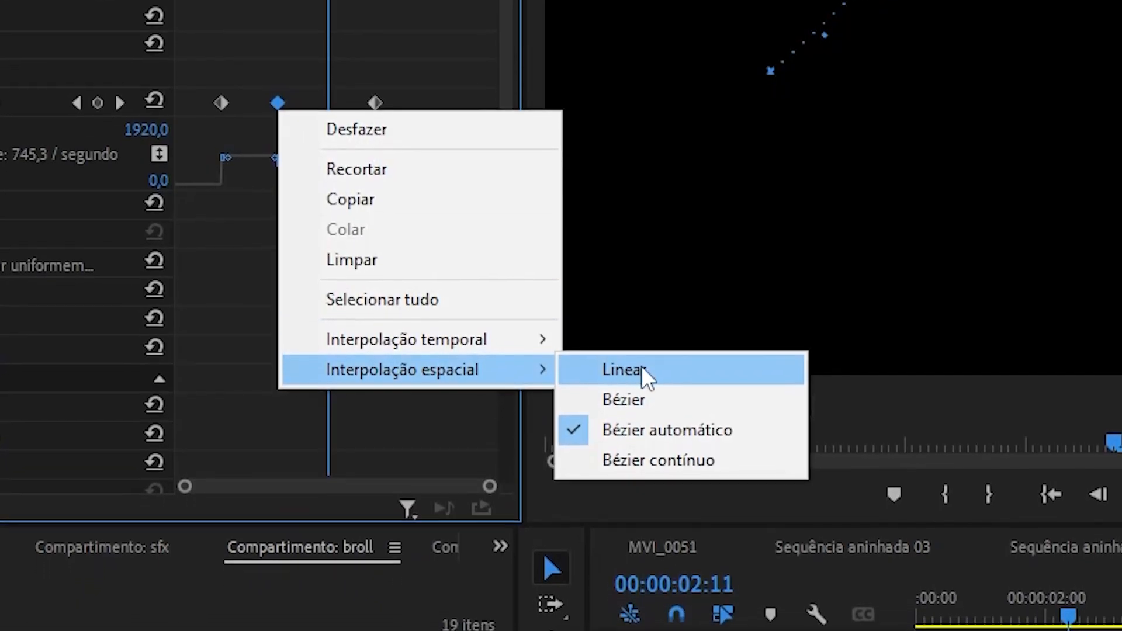
{"action": "left_click", "coordinate": [641, 377]}
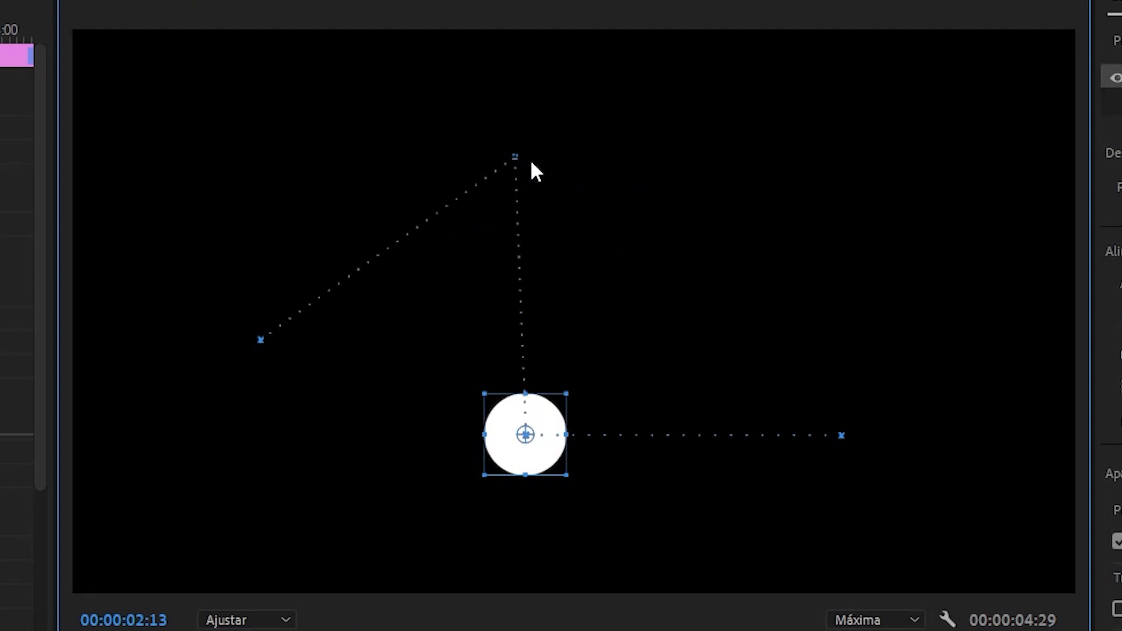
Reshape the motion path by raising its end point, shifting the lower vertex to the right and repositioning the upper vertex
{"action": "left_click_drag", "start_coordinate": [842, 426], "coordinate": [884, 281]}
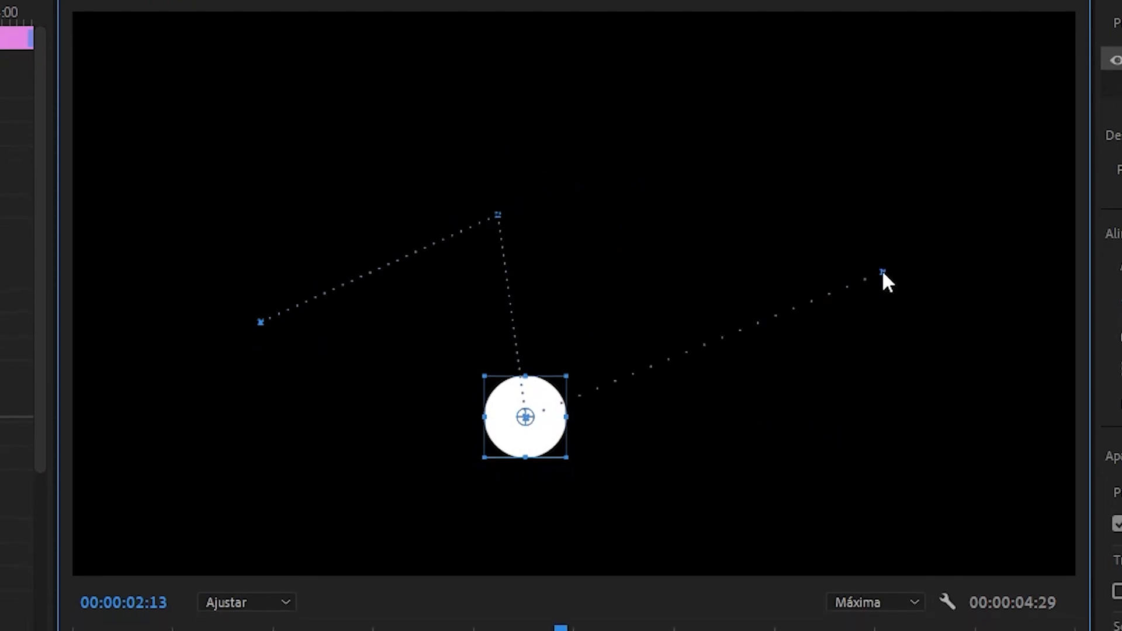
{"action": "left_click_drag", "start_coordinate": [601, 427], "coordinate": [731, 446]}
{"action": "left_click_drag", "start_coordinate": [502, 207], "coordinate": [521, 192]}
Toggle the motion path's upper vertex between corner and smooth, leaving it as a smooth curve with direction handles
{"action": "left_click", "coordinate": [493, 218], "text": "ctrl"}
{"action": "left_click", "coordinate": [494, 218], "text": "ctrl"}
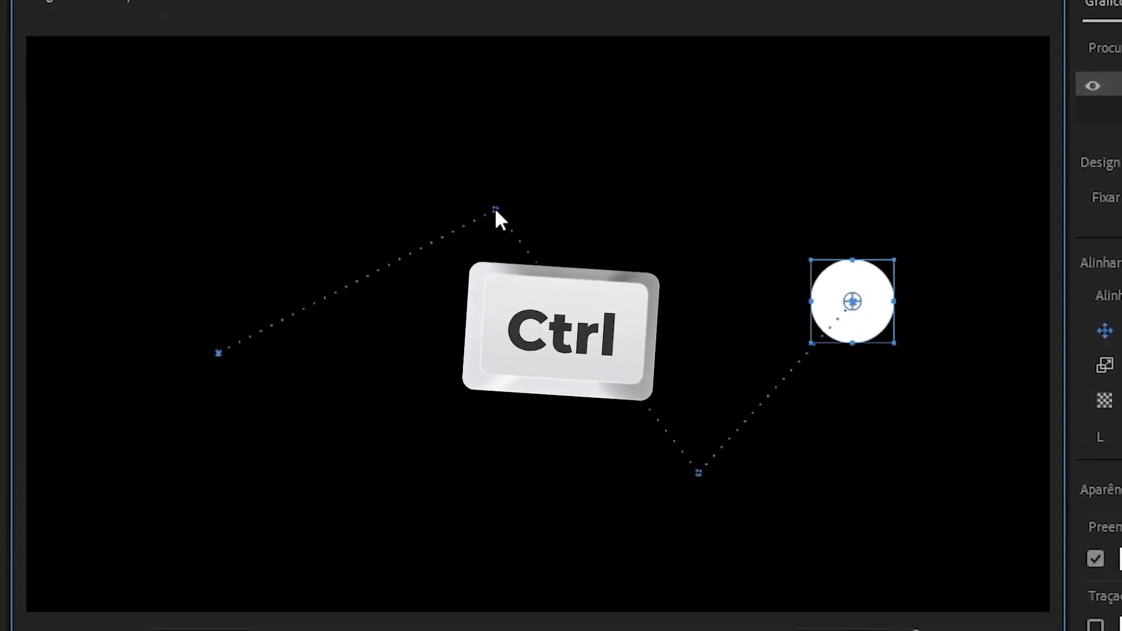
{"action": "left_click", "coordinate": [495, 208], "text": "ctrl"}
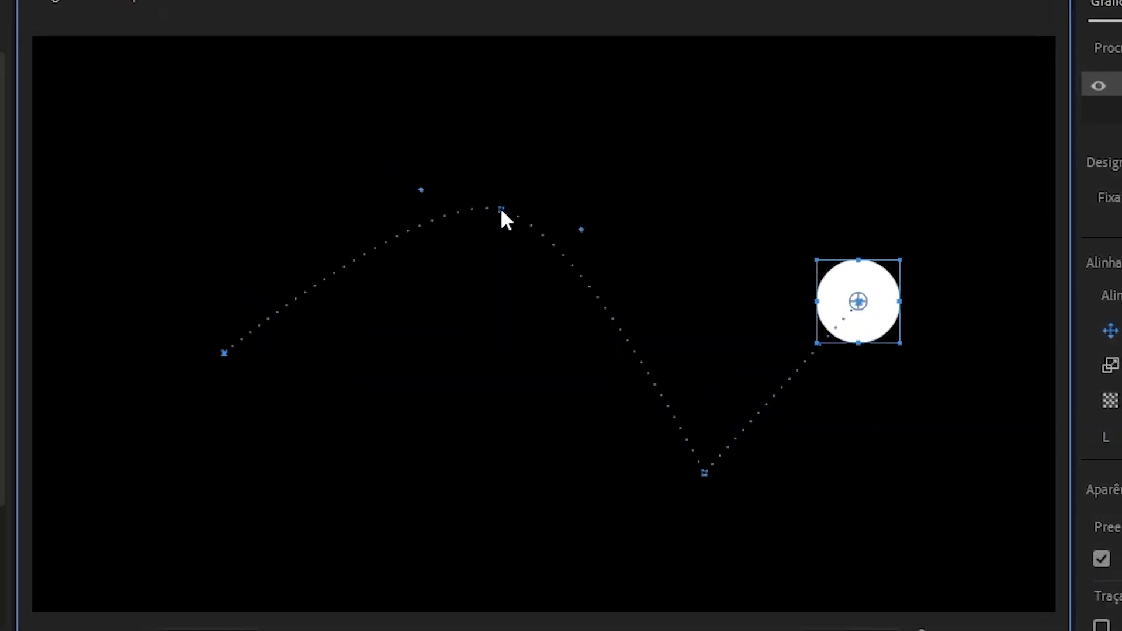
{"action": "left_click", "coordinate": [510, 211], "text": "ctrl"}
{"action": "left_click", "coordinate": [510, 211], "text": "ctrl"}
{"action": "left_click", "coordinate": [524, 214], "text": "ctrl"}
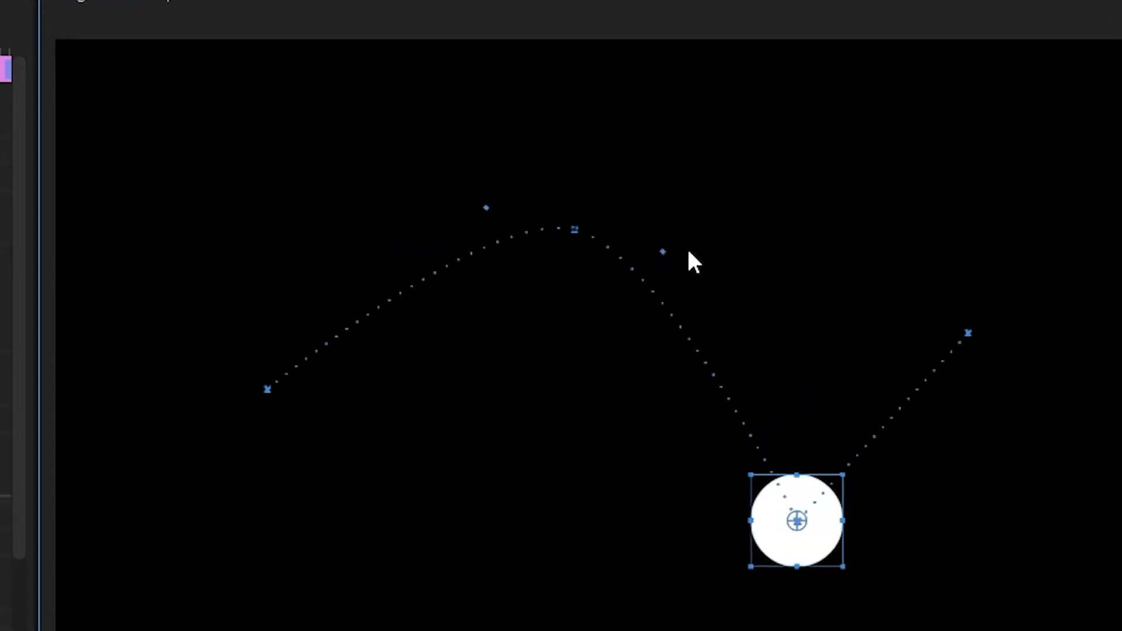
Adjust the curve at the motion path's upper vertex by pulling its outgoing handle farther right and its incoming handle up and left
{"action": "left_click_drag", "start_coordinate": [662, 251], "coordinate": [731, 249]}
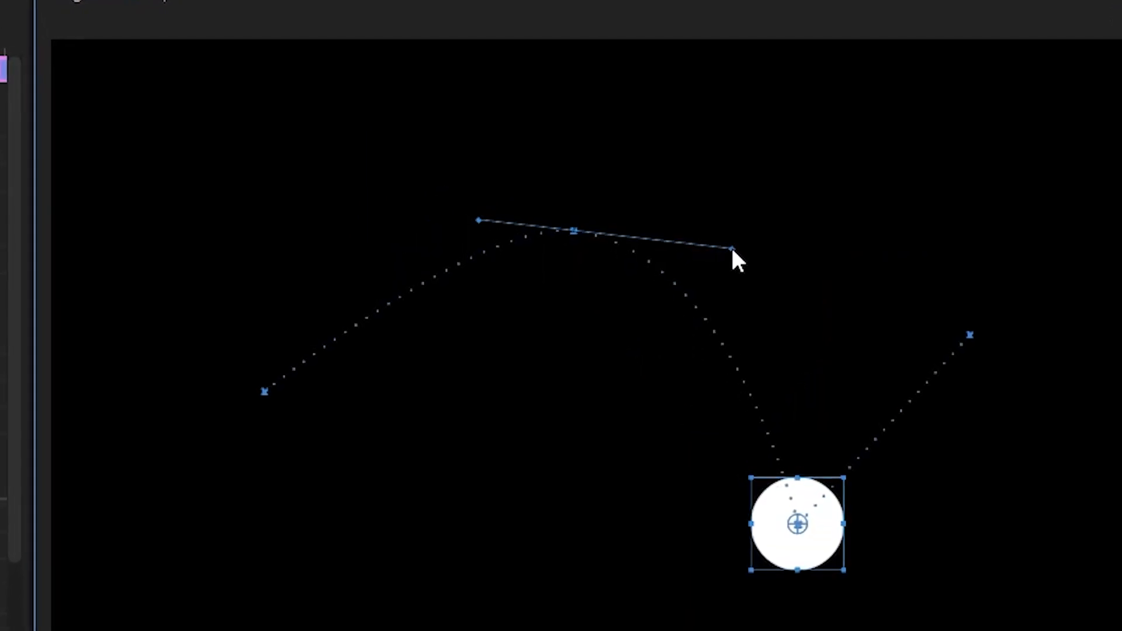
{"action": "left_click_drag", "start_coordinate": [481, 221], "coordinate": [390, 131]}
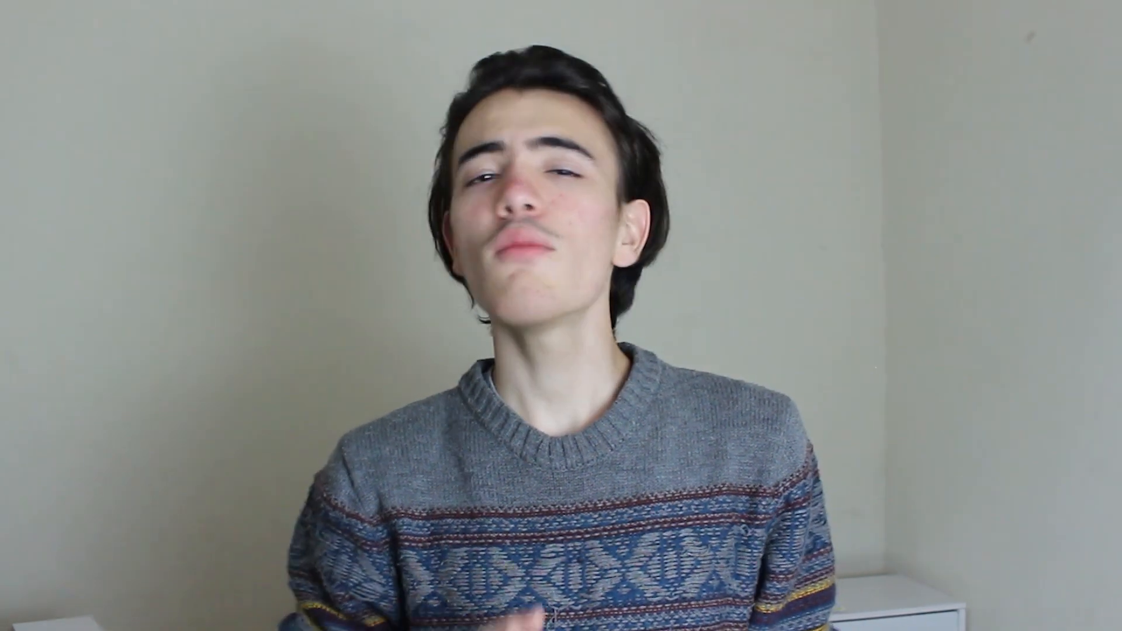